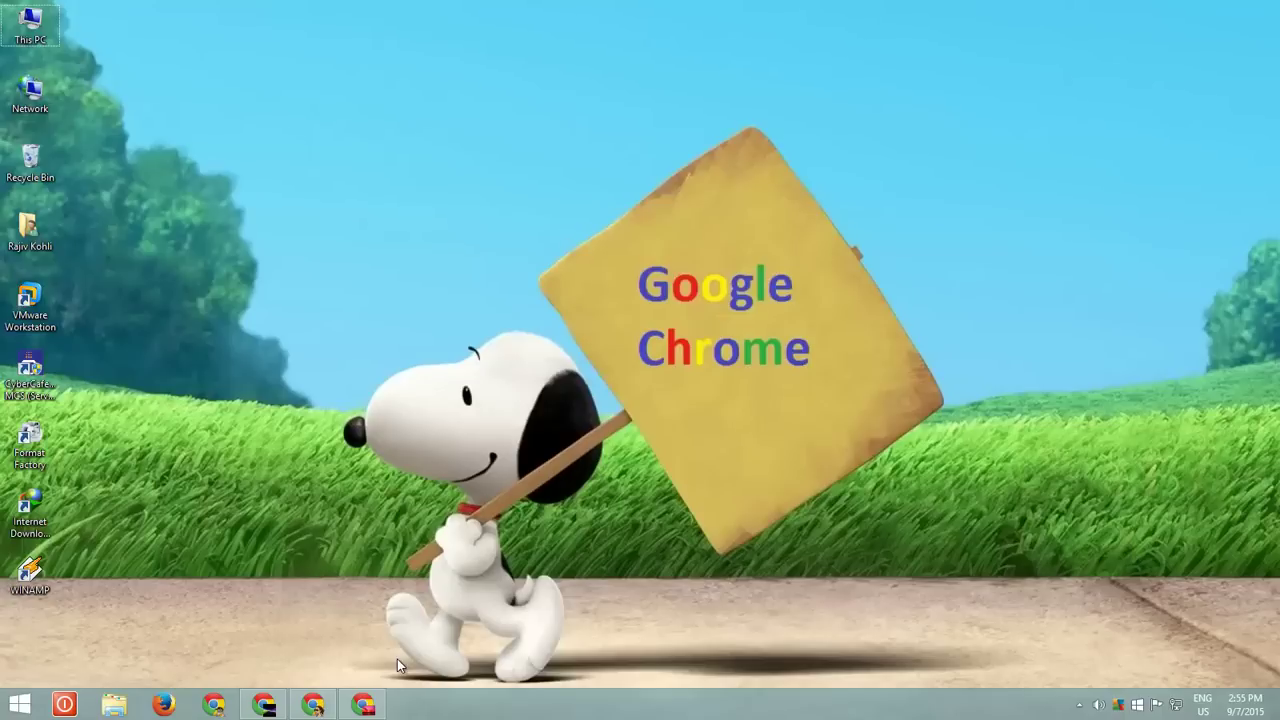
# - Cycle through the Gmail, YouTube and Blogger profile windows, ending back on Gmail
pyautogui.click(268, 706)
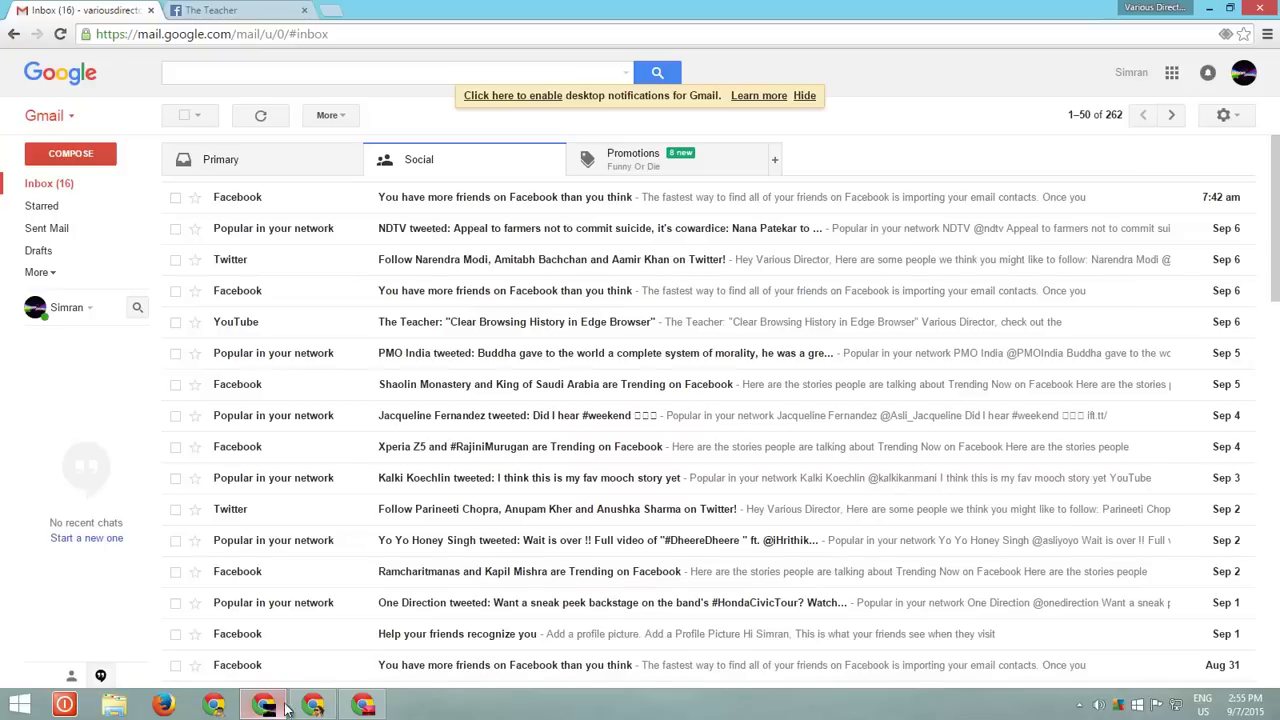
pyautogui.click(313, 706)
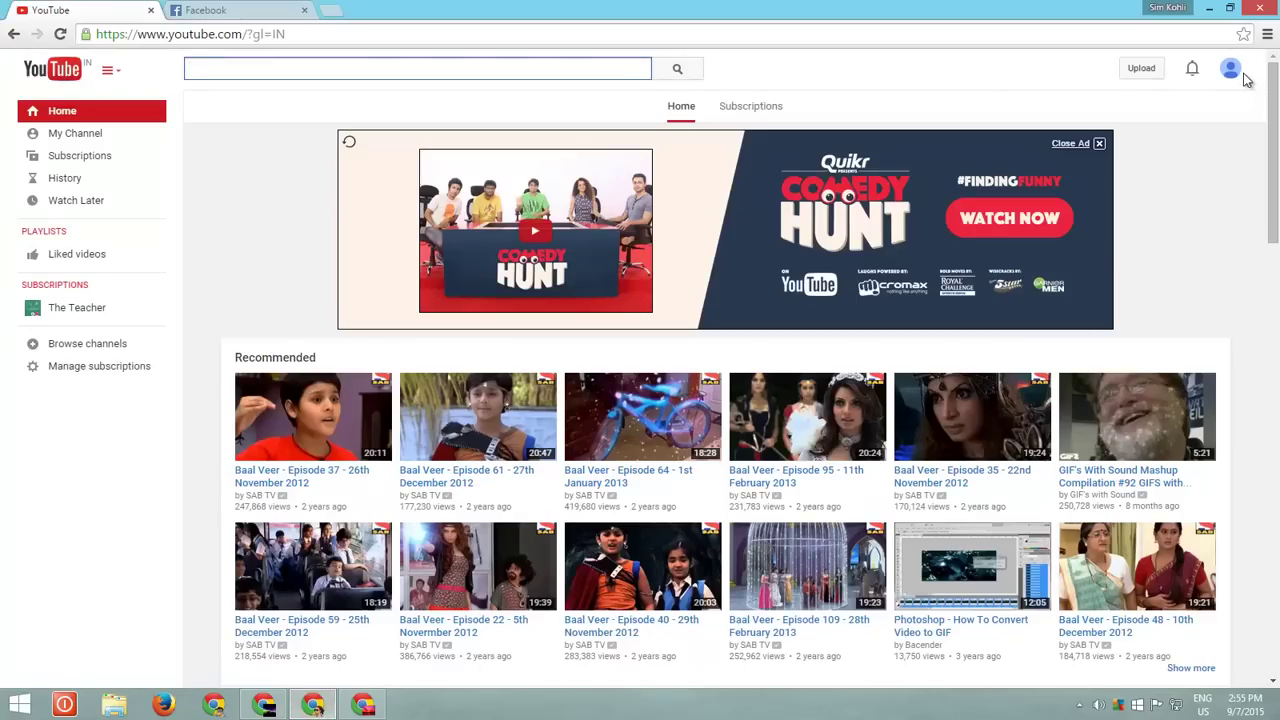
pyautogui.click(363, 706)
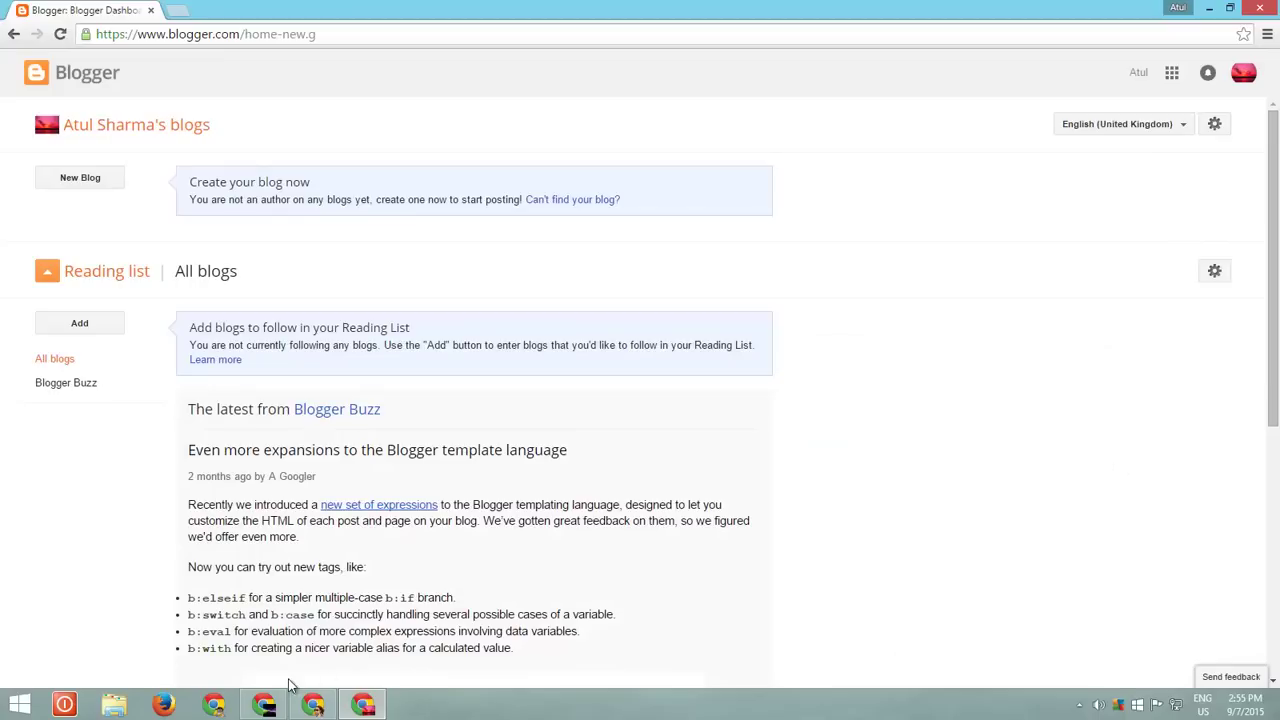
pyautogui.click(265, 702)
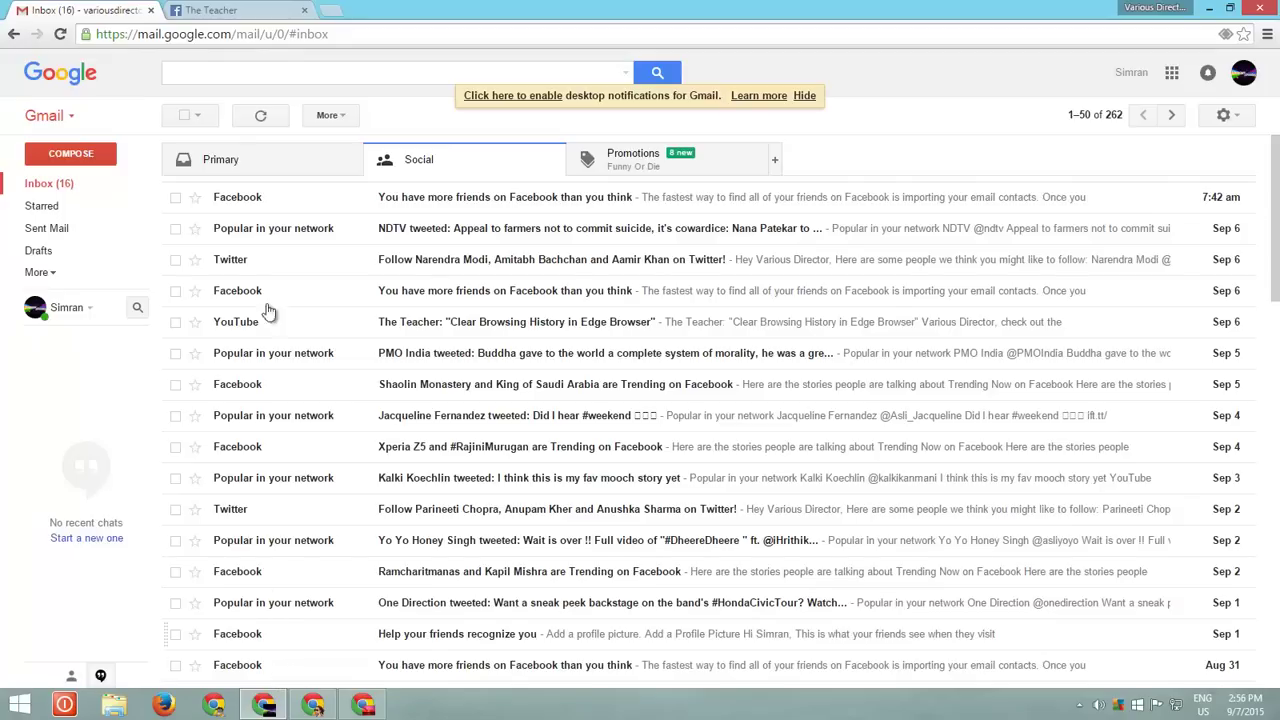
# - Show The Teacher Facebook page in the Gmail and YouTube profile windows
pyautogui.click(226, 12)
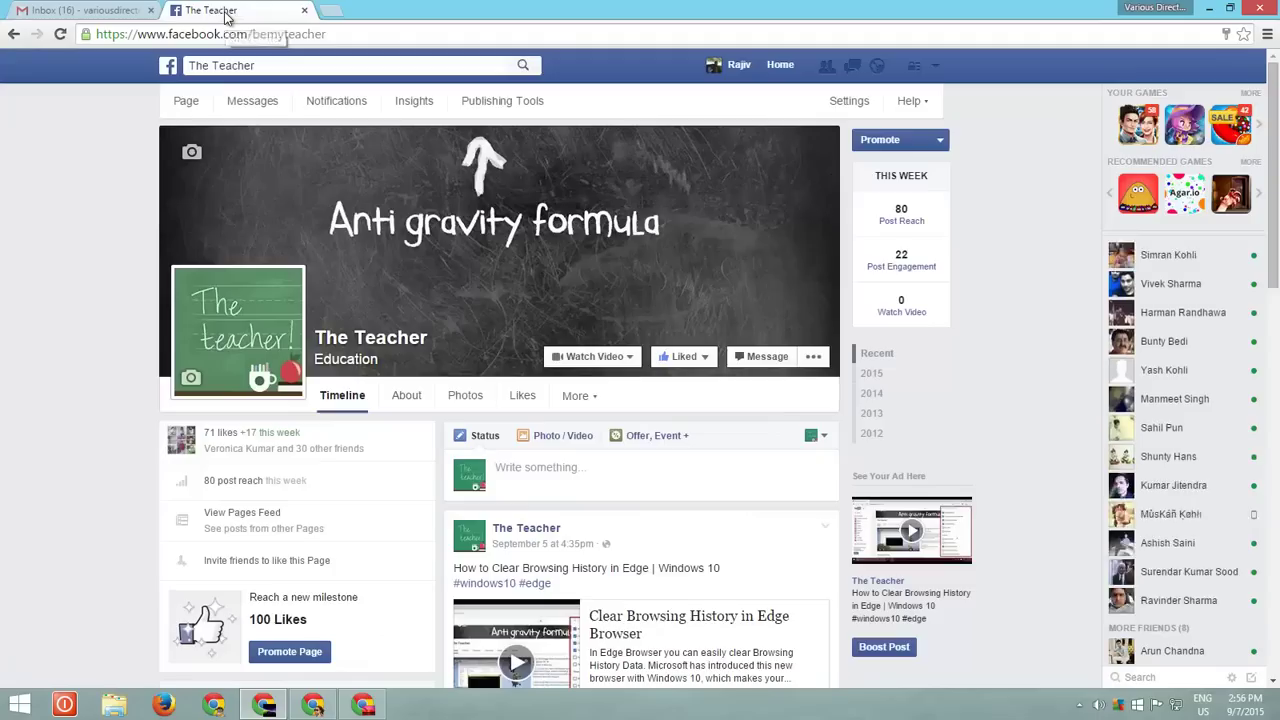
pyautogui.hotkey('alt', 'Tab')
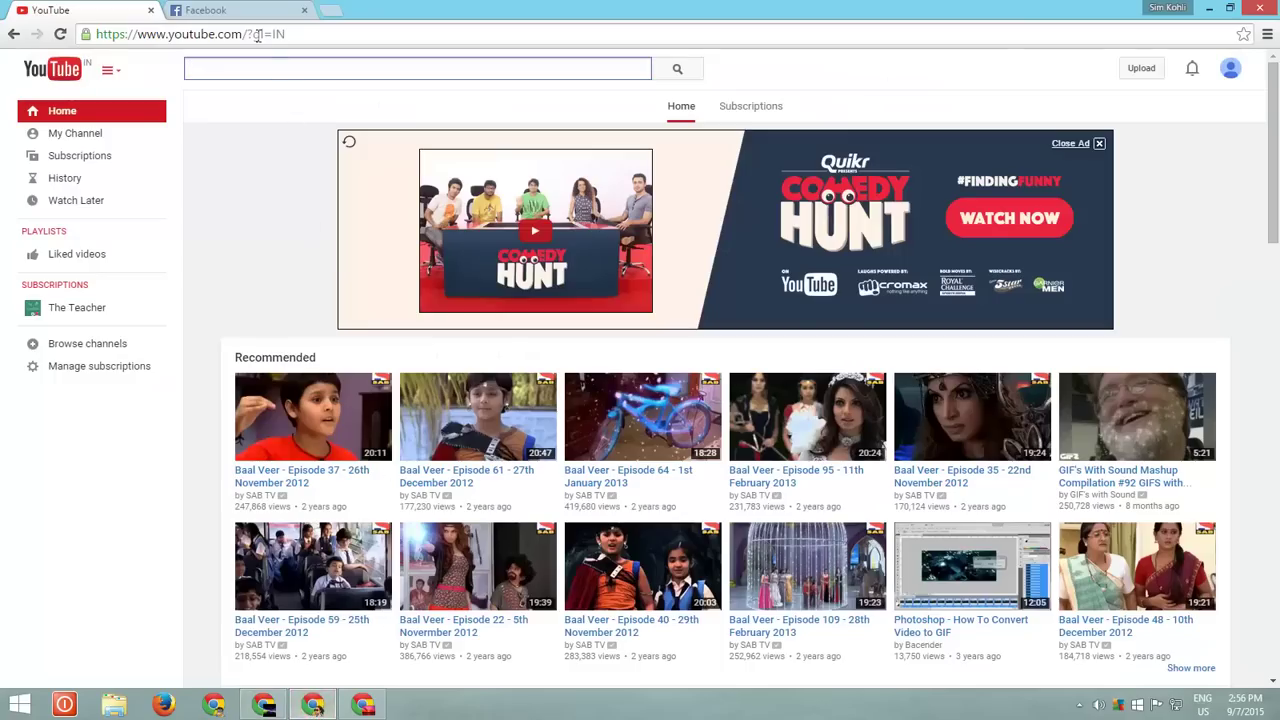
pyautogui.click(243, 10)
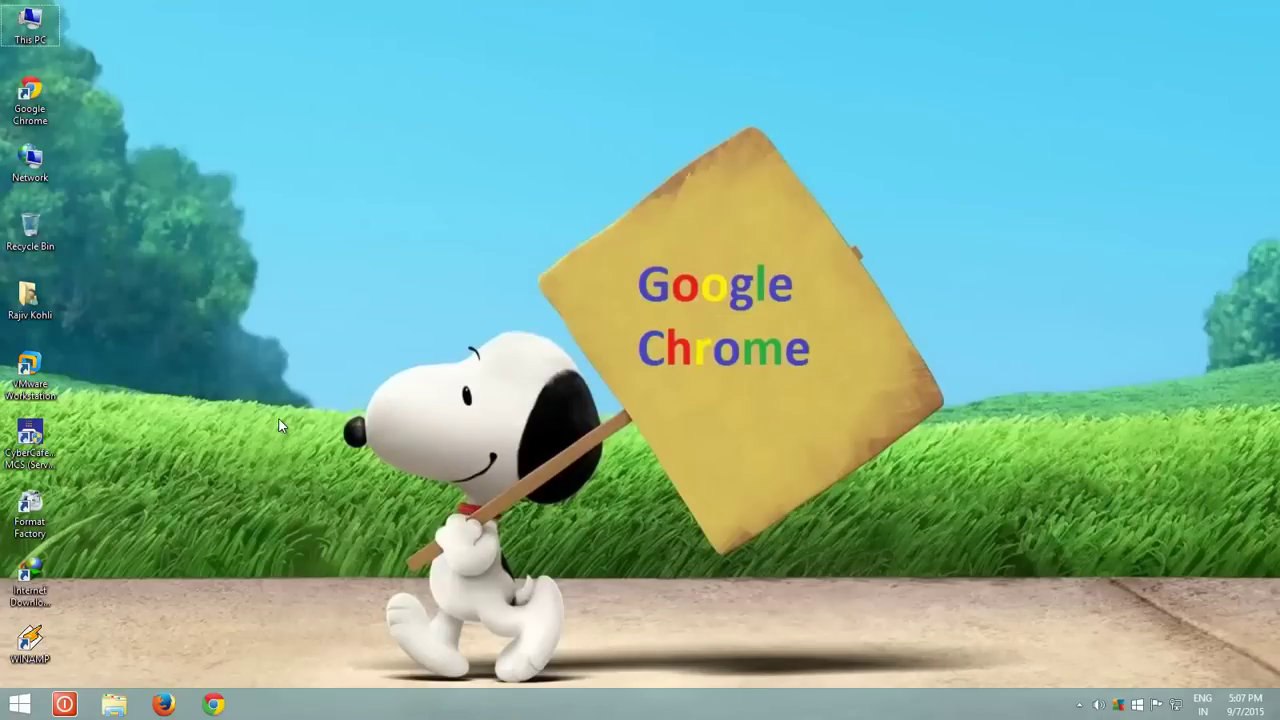
# - Launch a new Chrome window and open its Settings page from the main menu
pyautogui.click(216, 703)
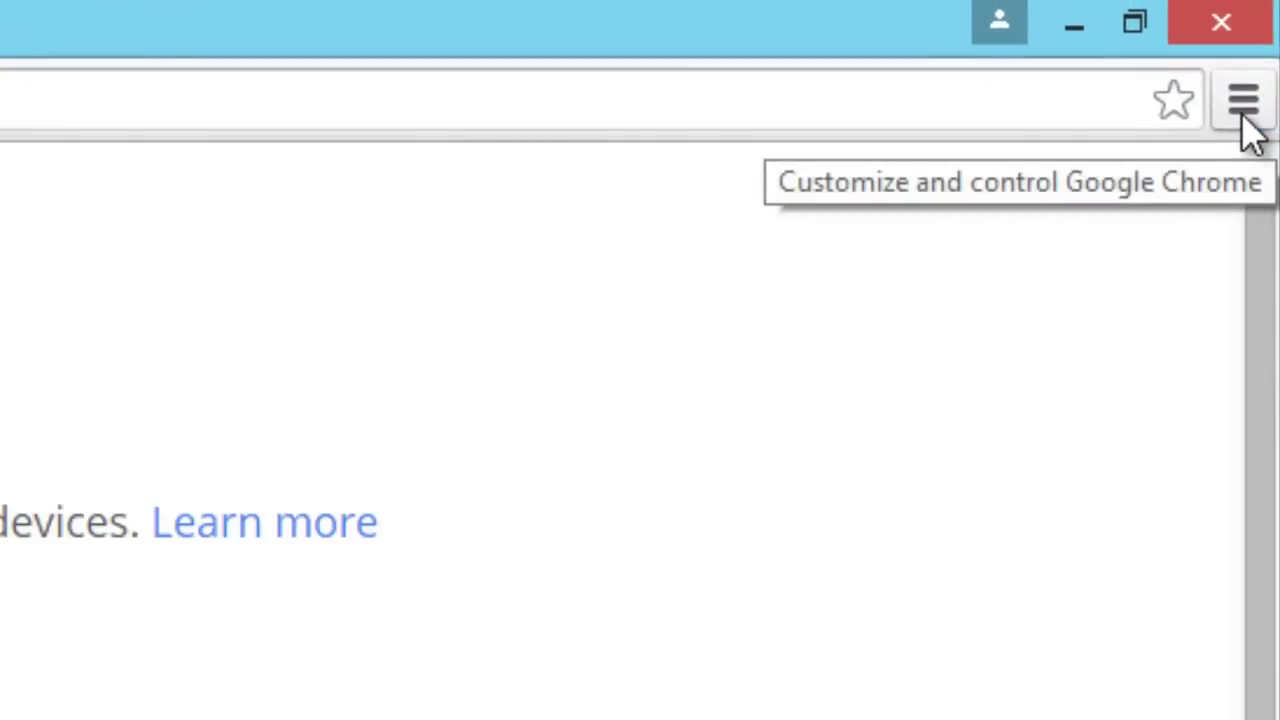
pyautogui.click(1243, 103)
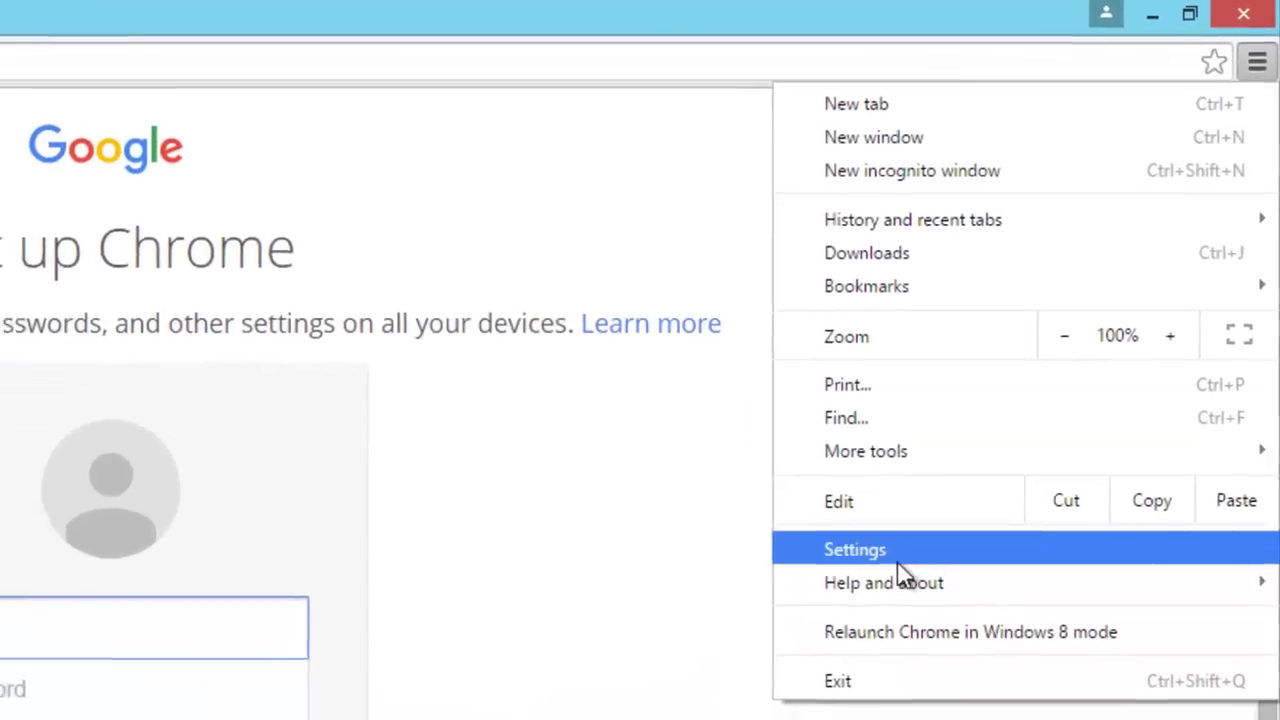
pyautogui.click(890, 563)
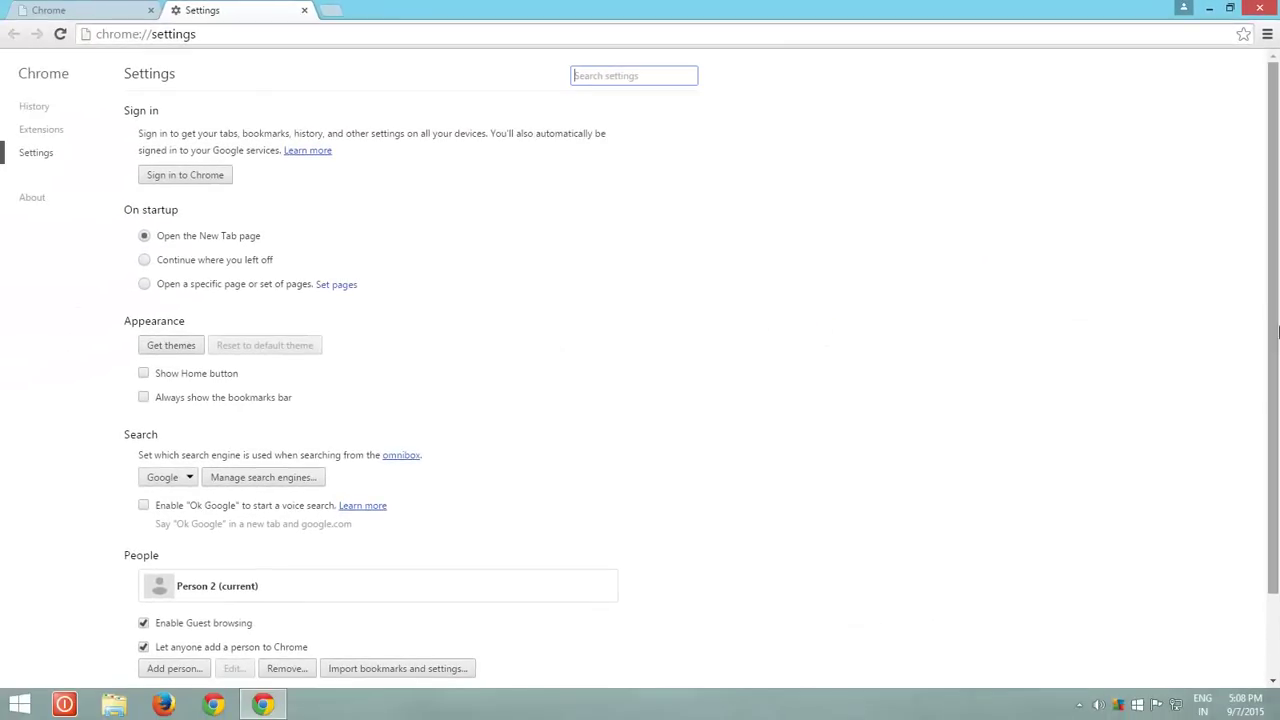
# - Under People, add a new person and begin replacing the default name with 'Various Director'
pyautogui.scroll(-2, 742, 620)
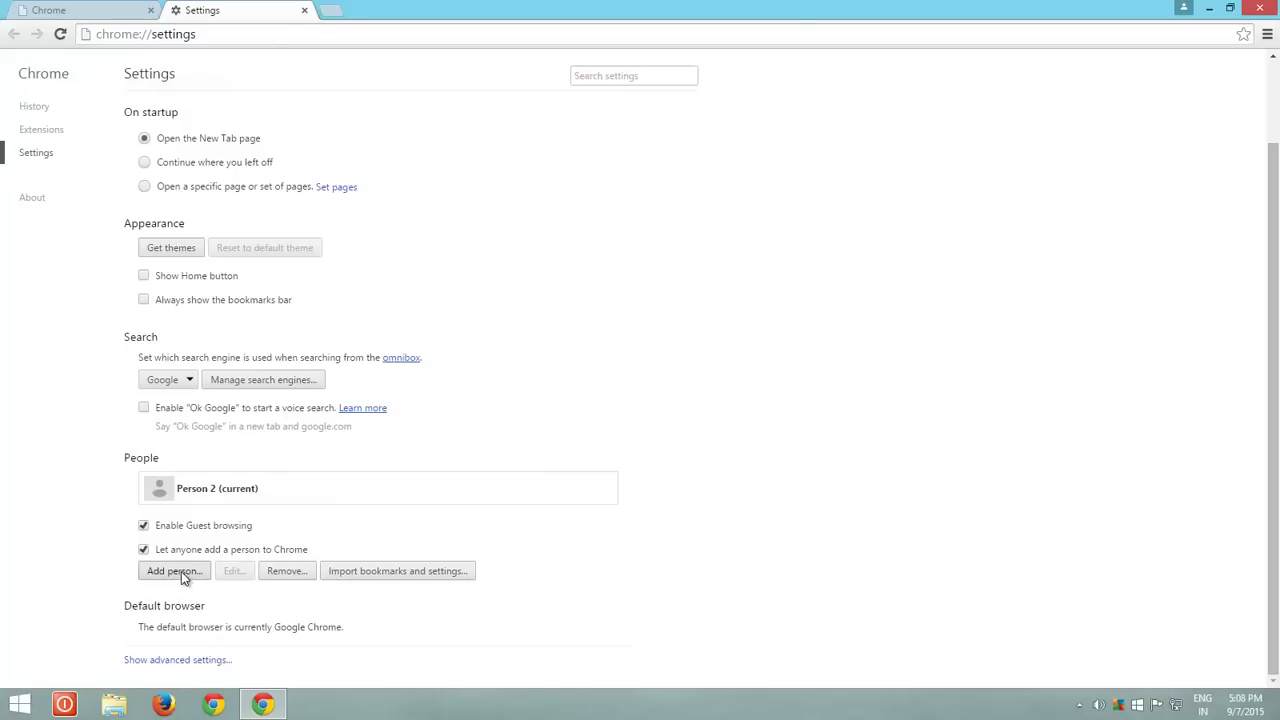
pyautogui.click(181, 571)
pyautogui.hotkey('ctrl', 'a')
pyautogui.write('V')
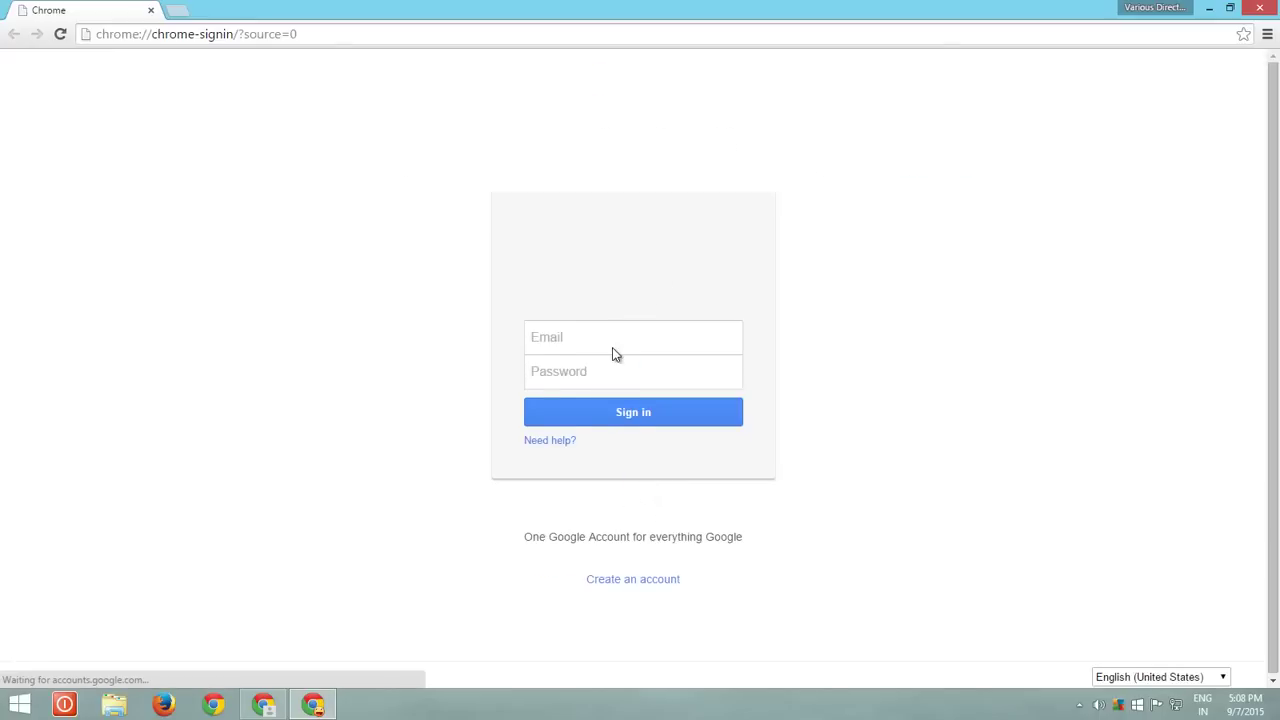
# - Sign the new profile into its Google account, then minimize both Chrome windows to the desktop
pyautogui.write('variousdirector')
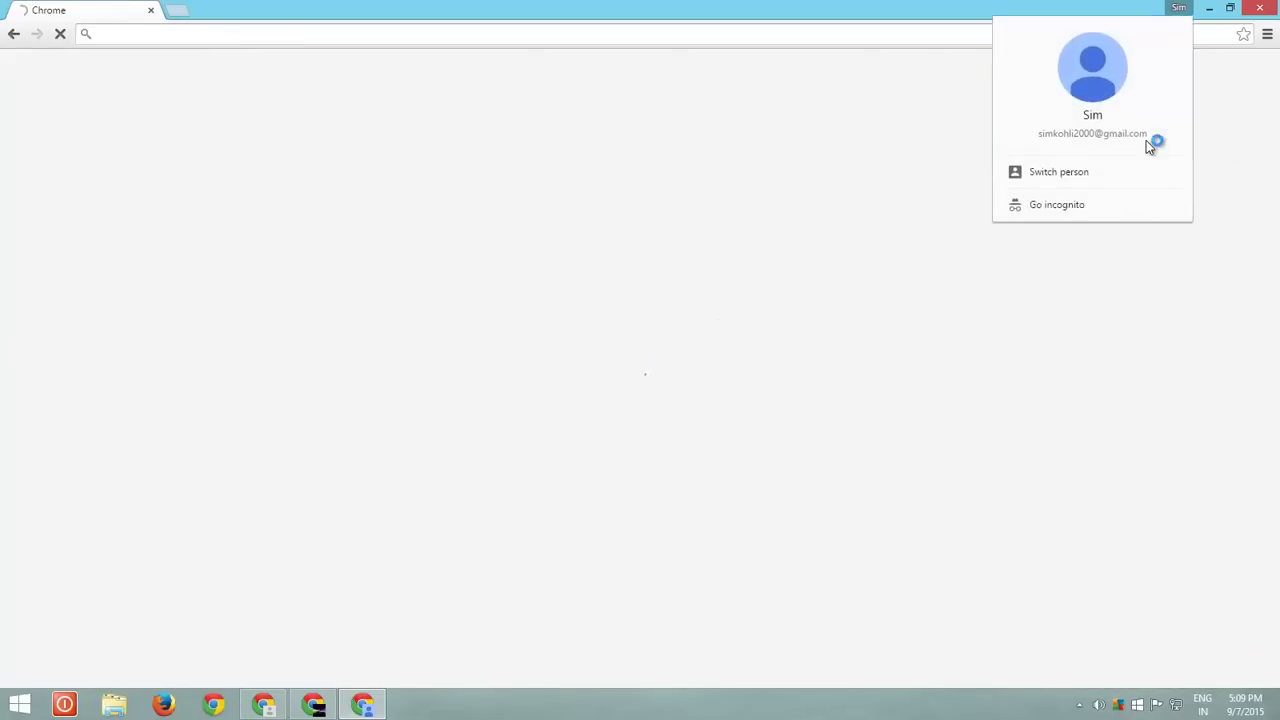
pyautogui.click(893, 168)
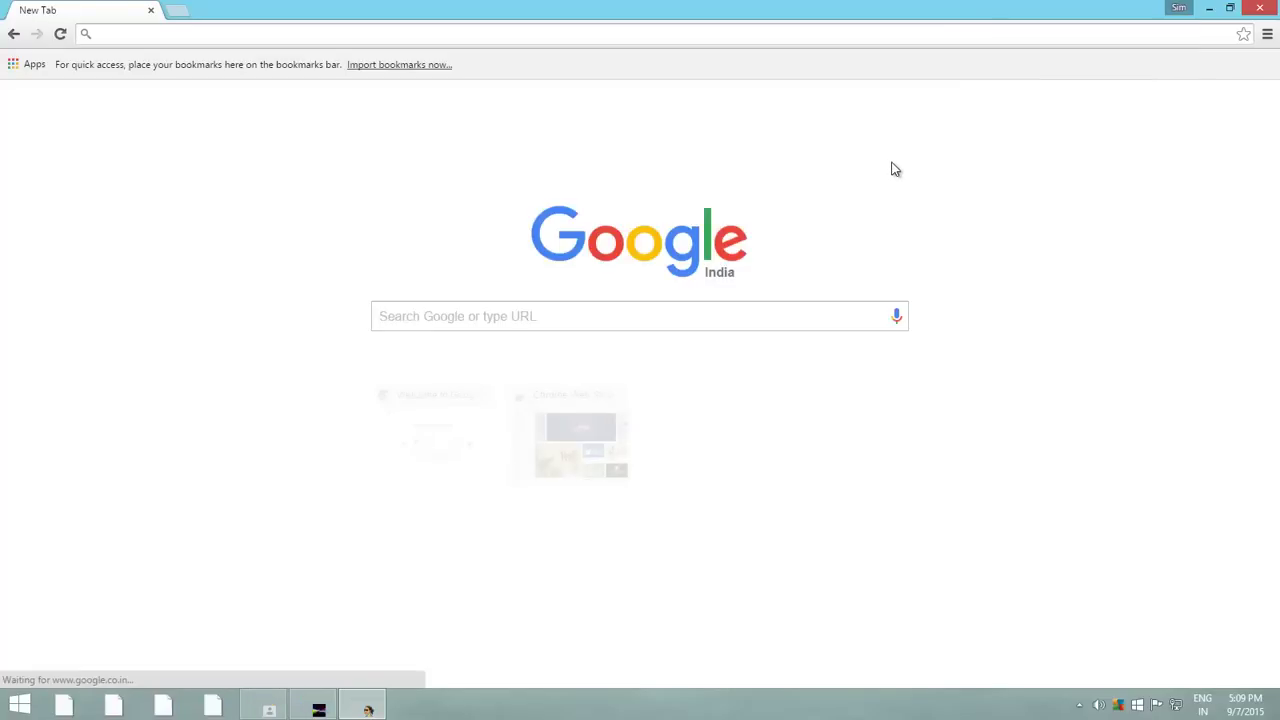
pyautogui.click(1212, 8)
pyautogui.click(1212, 8)
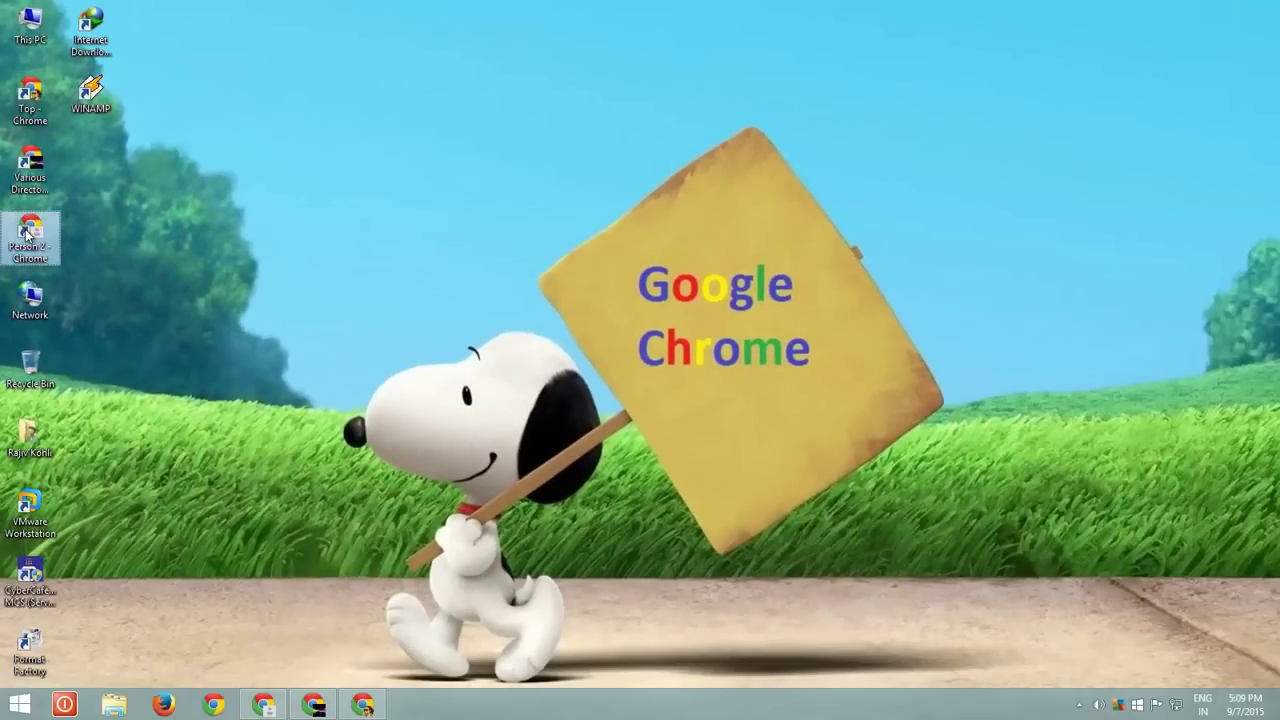
# - Close the extra profile's Chrome window and bring back the Person 2 Settings window
pyautogui.click(30, 232)
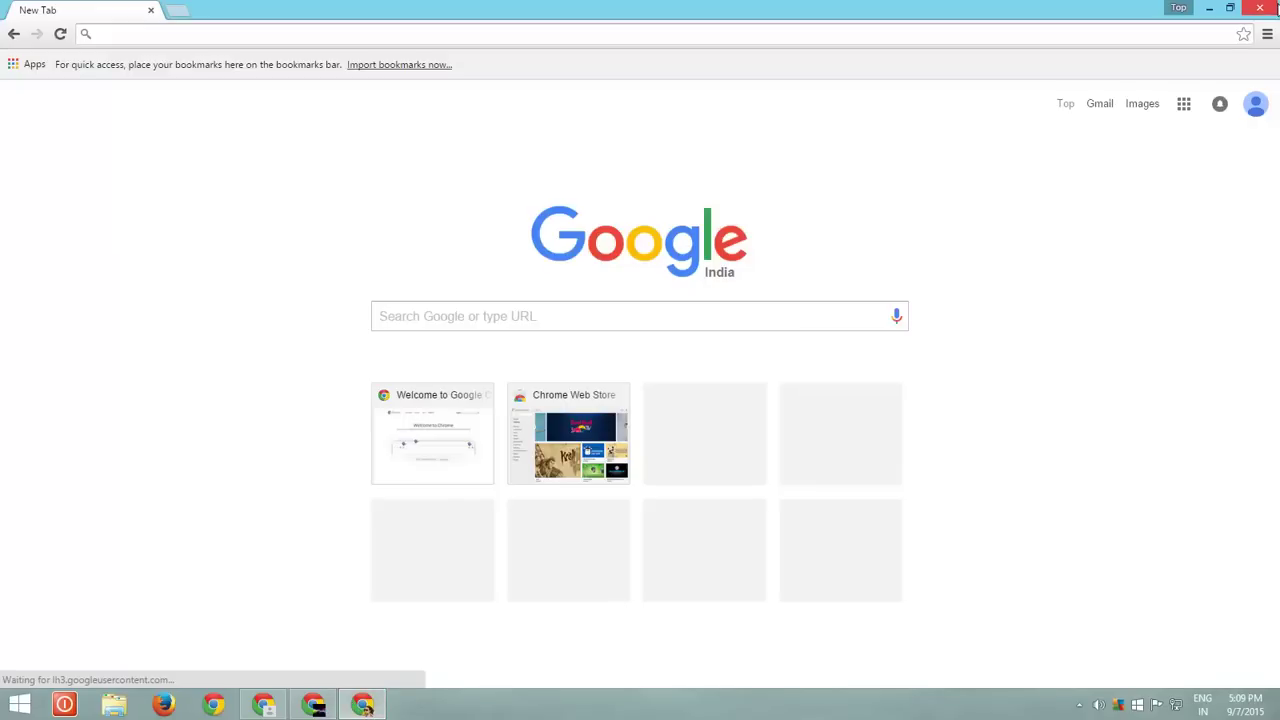
pyautogui.click(1275, 8)
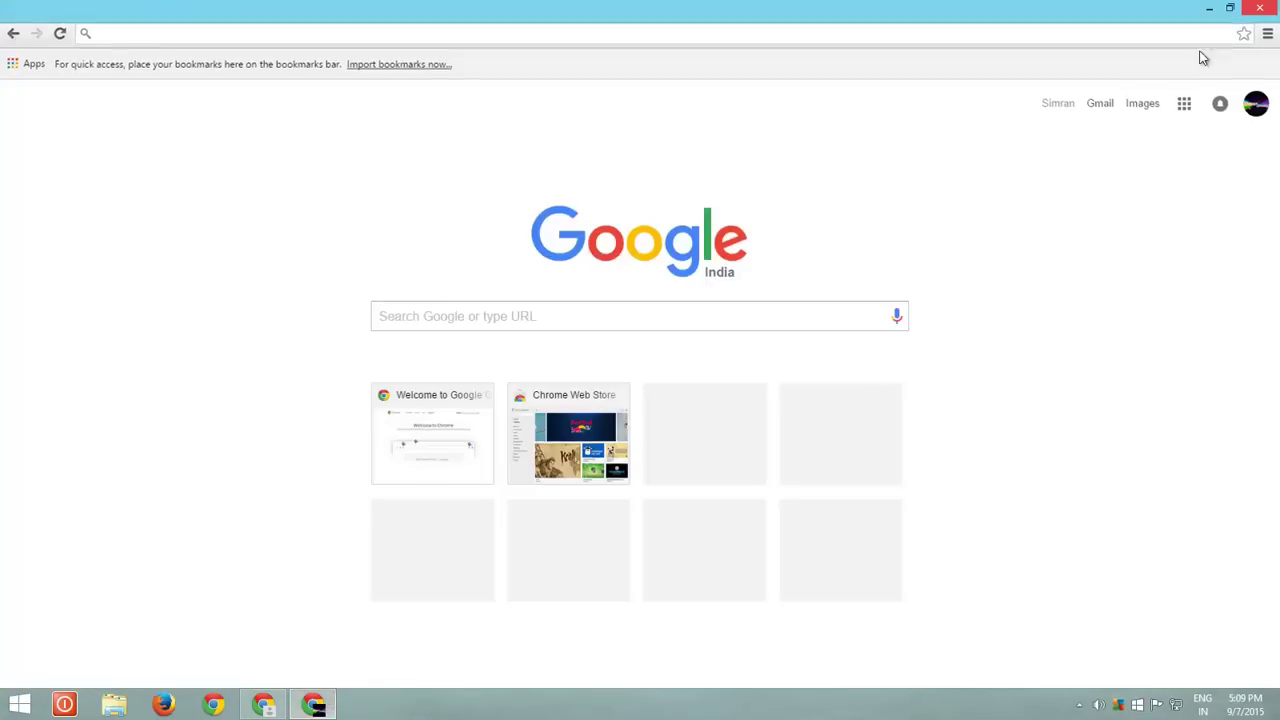
pyautogui.click(1260, 8)
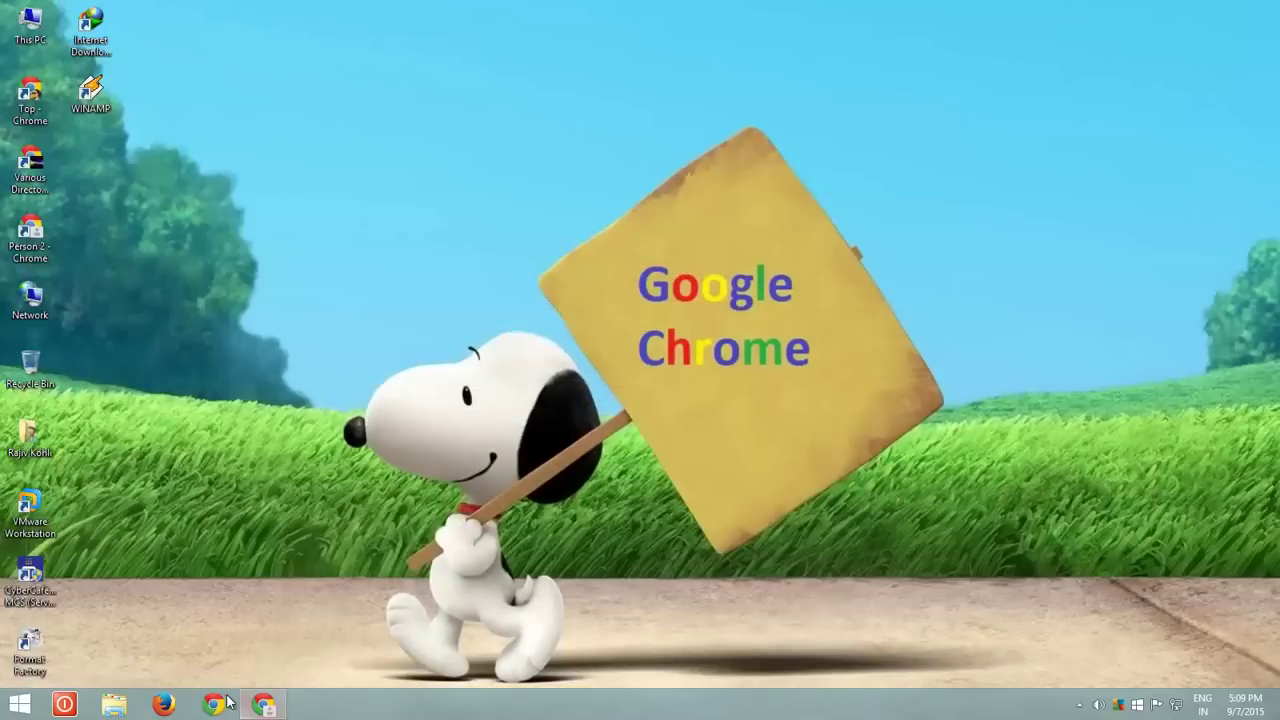
# - Close Settings, switch person to open the Top profile window, and load Gmail there
pyautogui.click(264, 704)
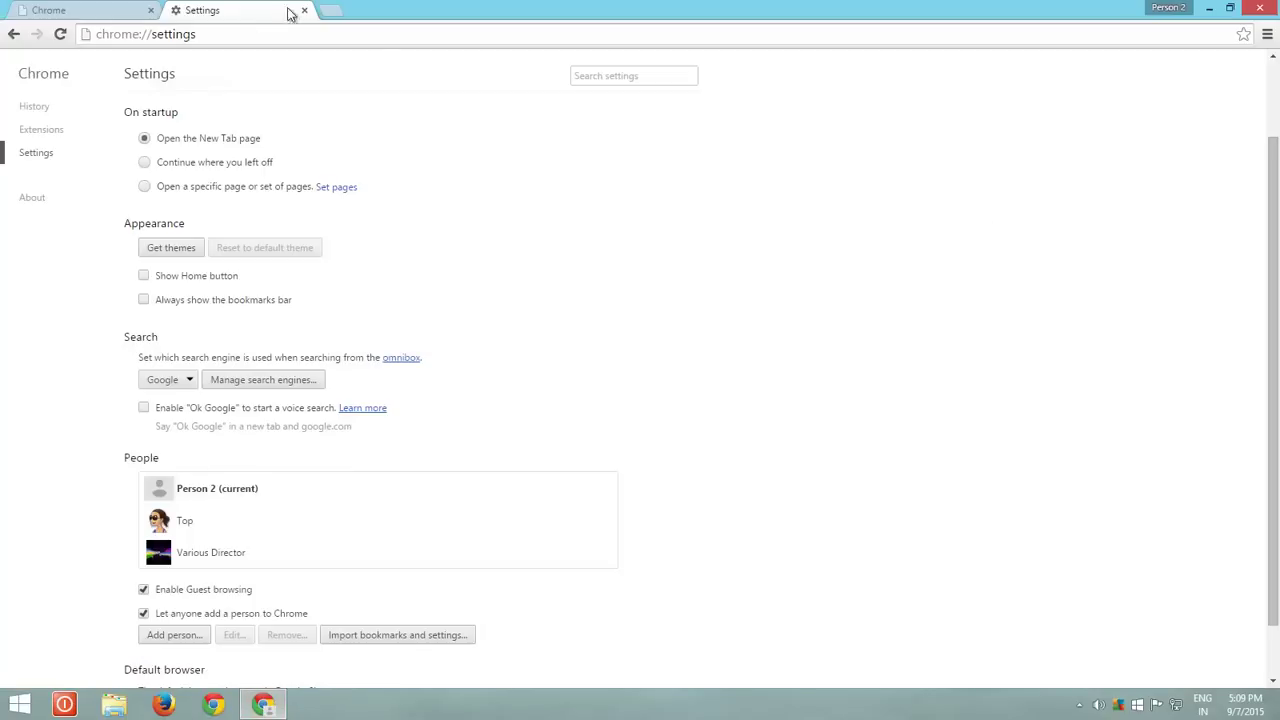
pyautogui.click(304, 10)
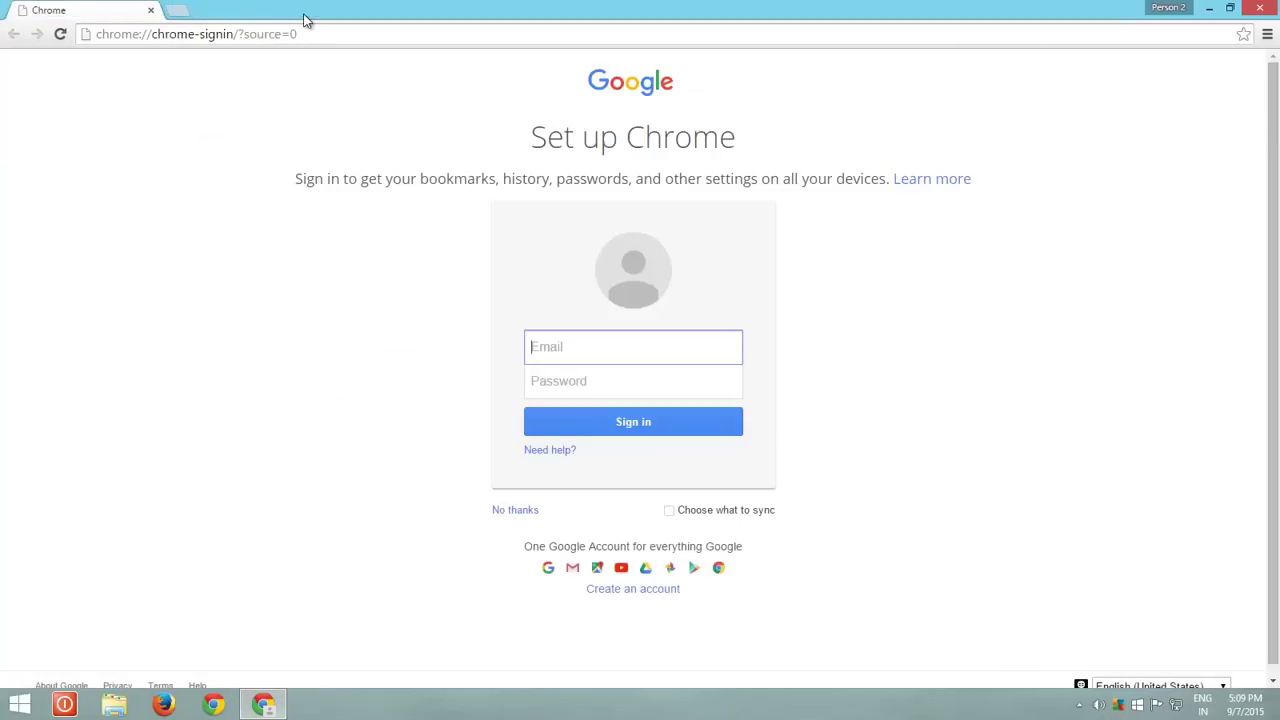
pyautogui.click(1168, 8)
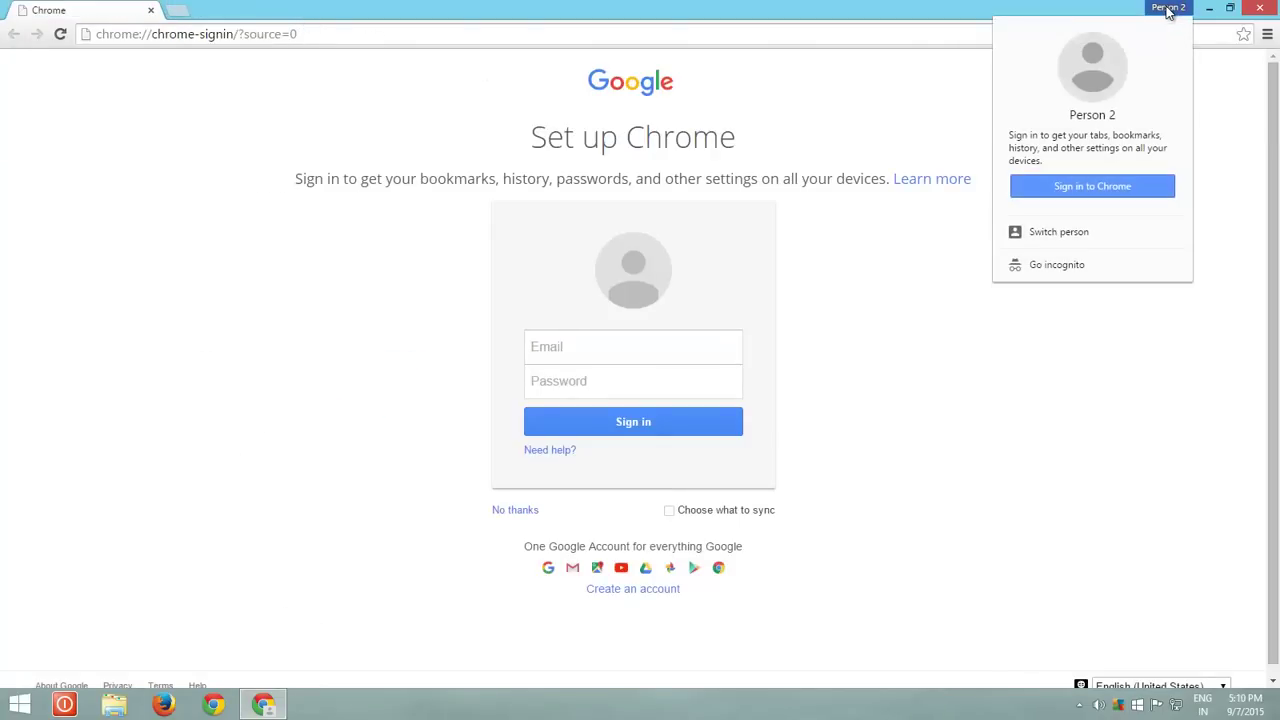
pyautogui.click(1062, 231)
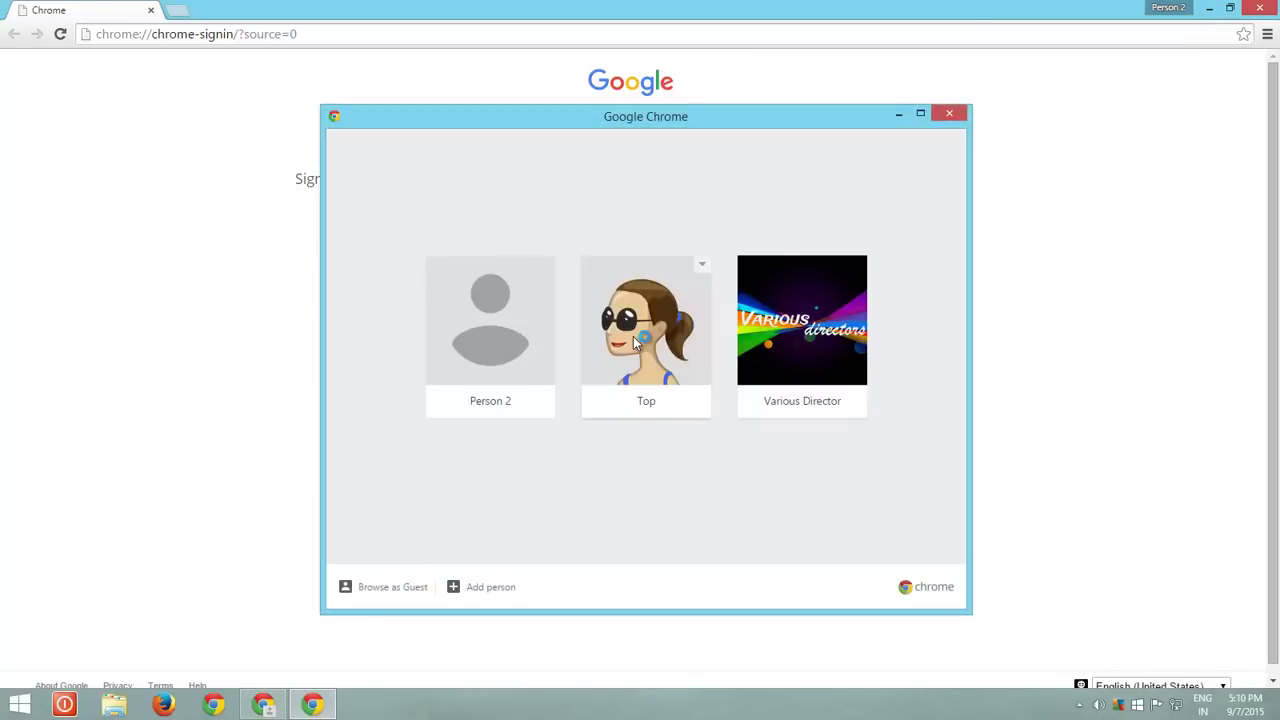
pyautogui.click(633, 338)
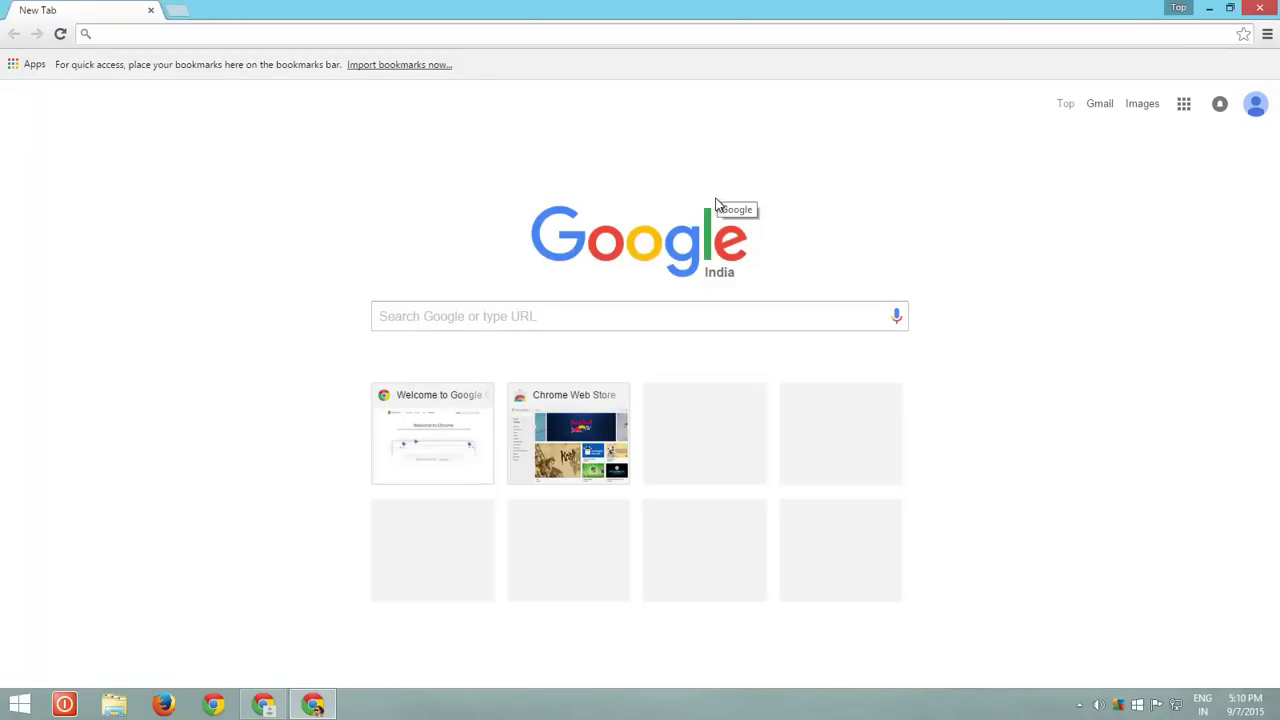
pyautogui.click(1093, 106)
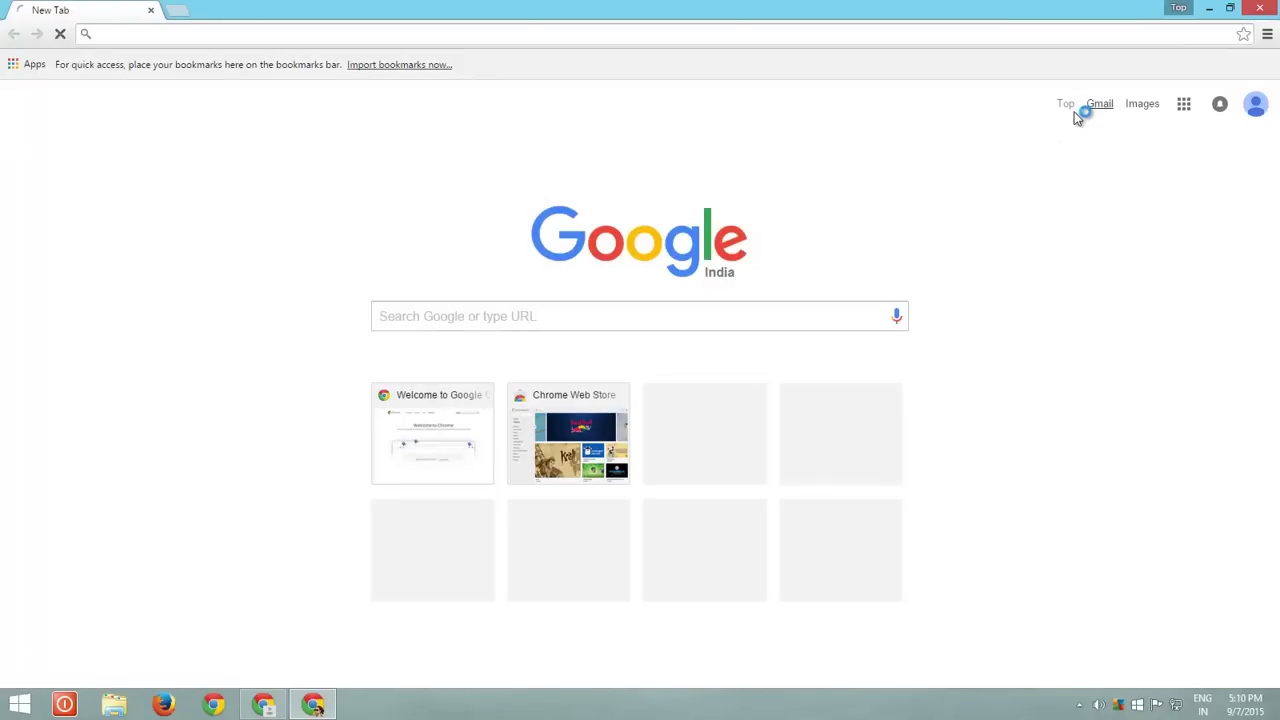
# - From the Person 2 window, open the Various Director profile and load YouTube from the apps grid
pyautogui.moveTo(265, 705)
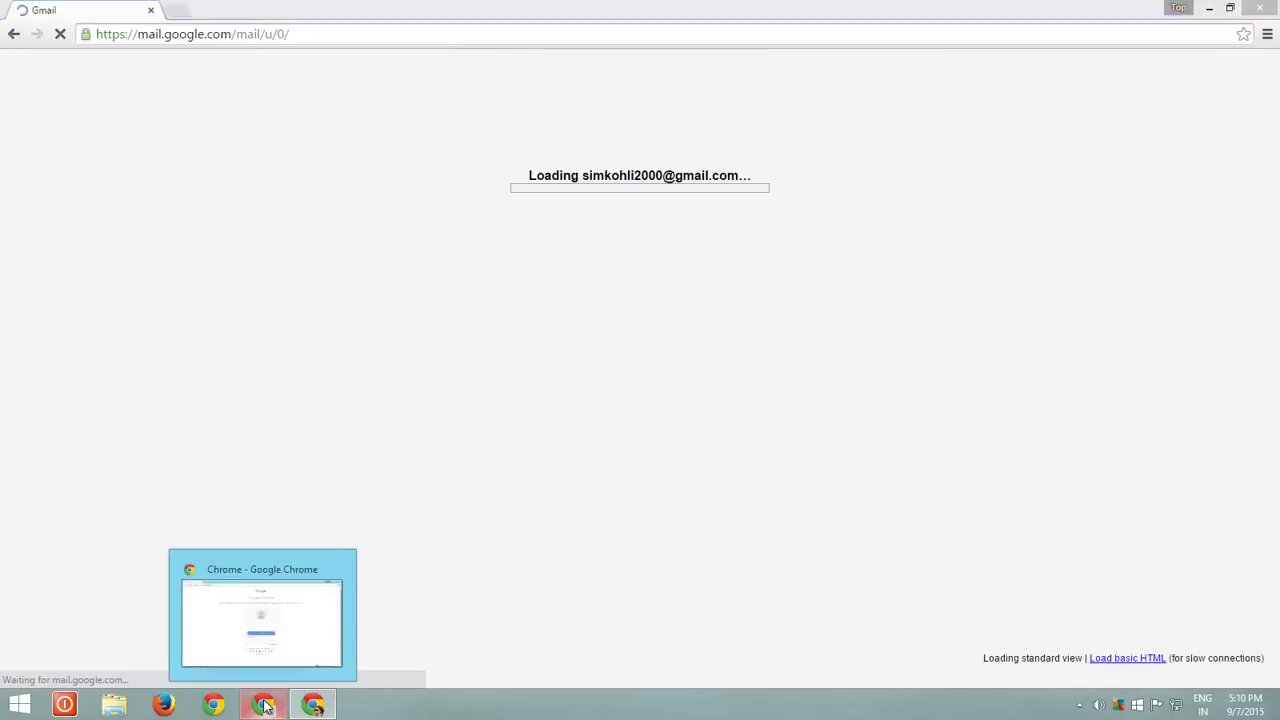
pyautogui.click(260, 625)
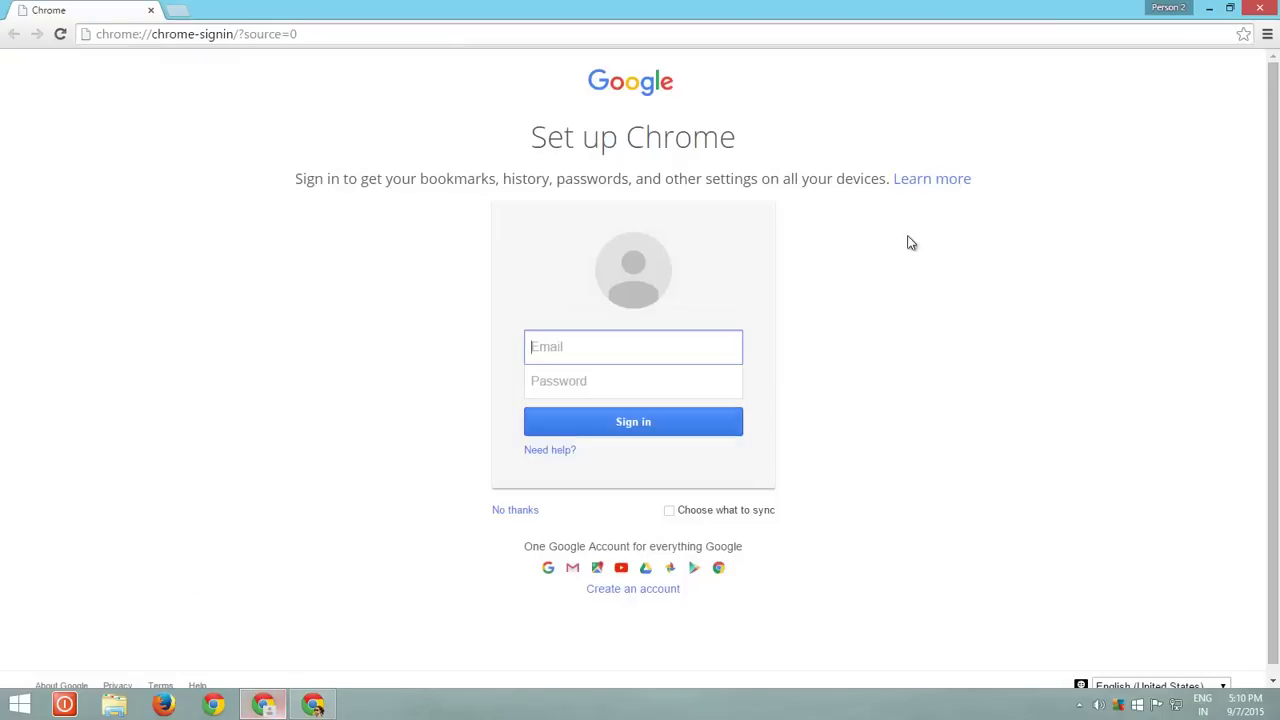
pyautogui.click(1167, 7)
pyautogui.click(1055, 243)
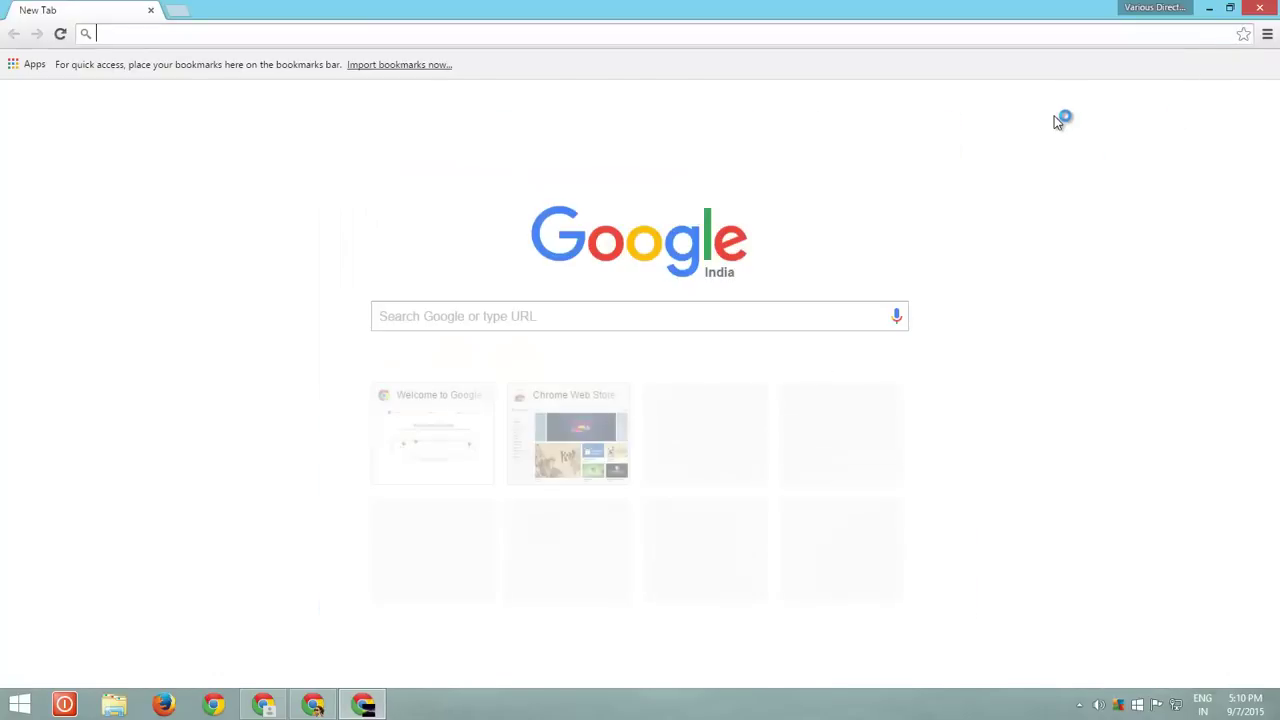
pyautogui.click(1186, 106)
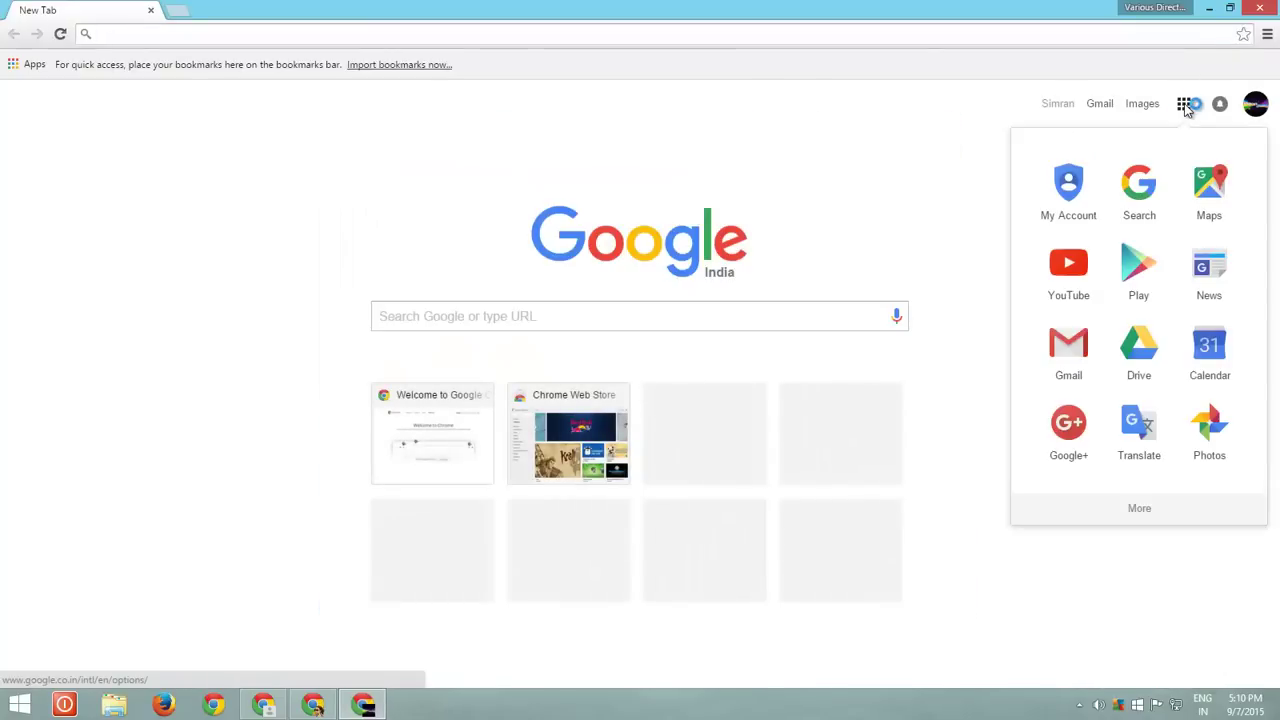
pyautogui.click(1070, 263)
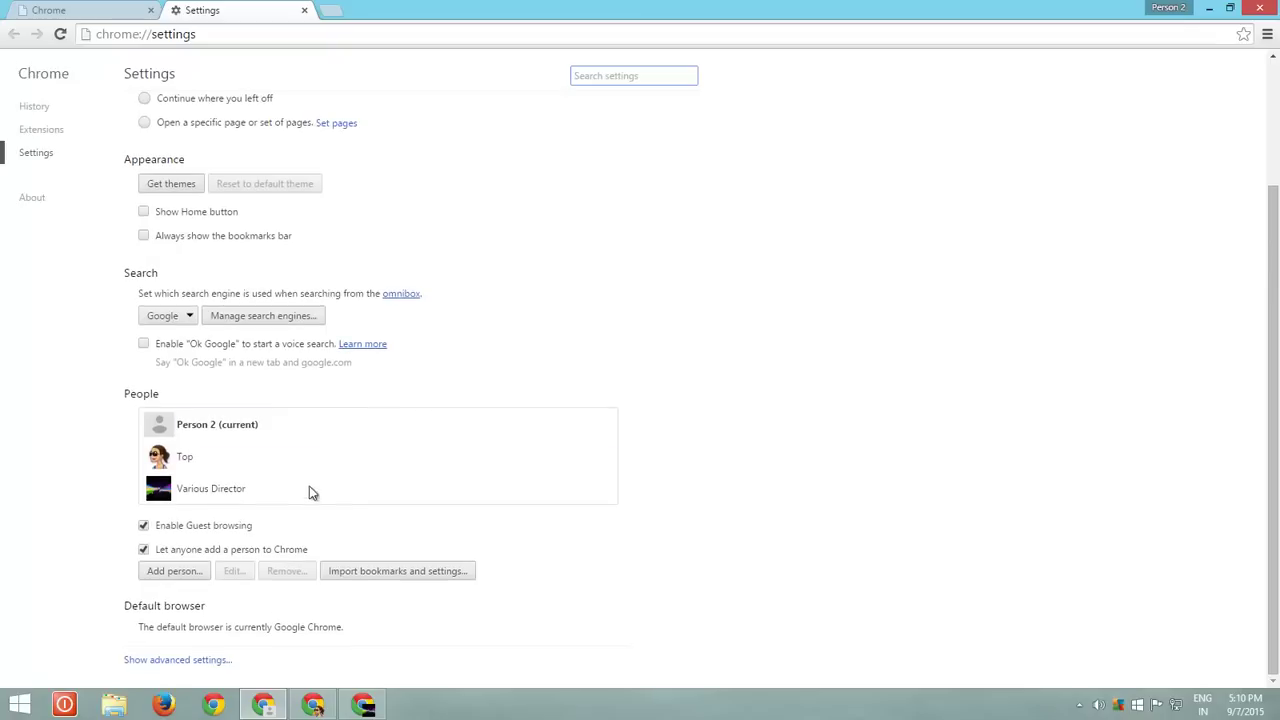
# - Select Top under People and confirm removing it along with its data
pyautogui.click(192, 465)
pyautogui.click(283, 571)
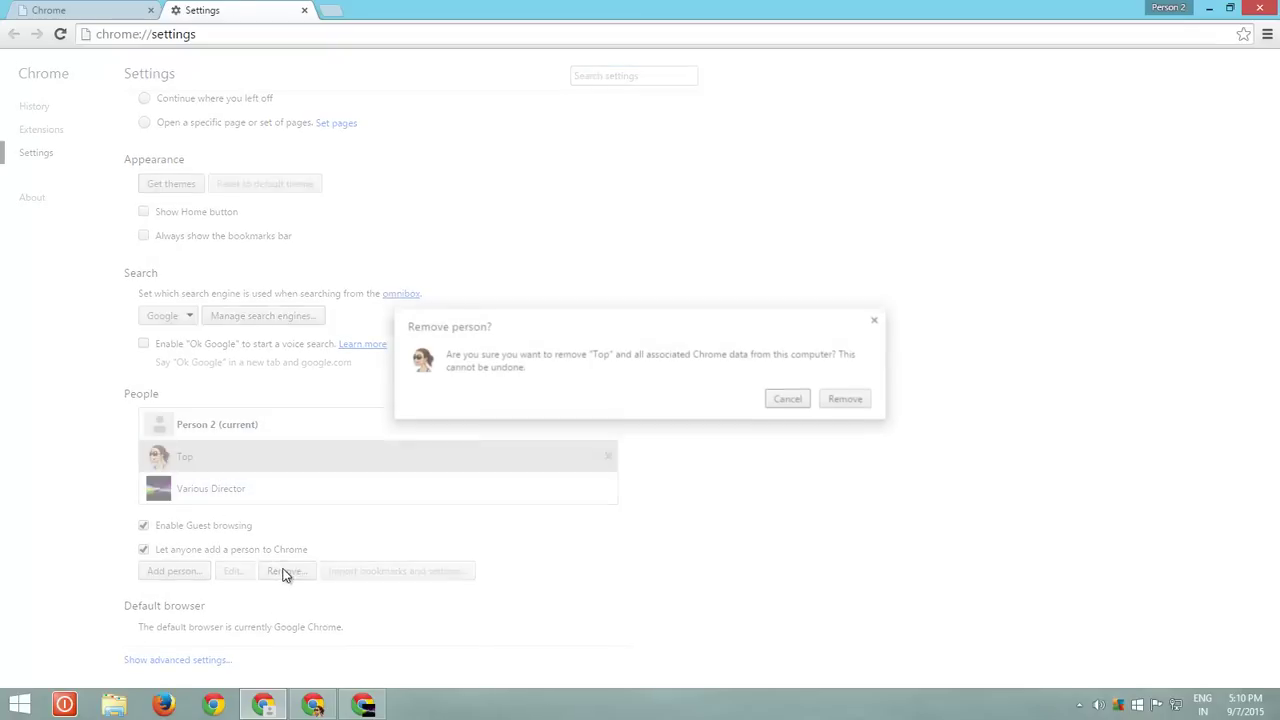
pyautogui.click(846, 404)
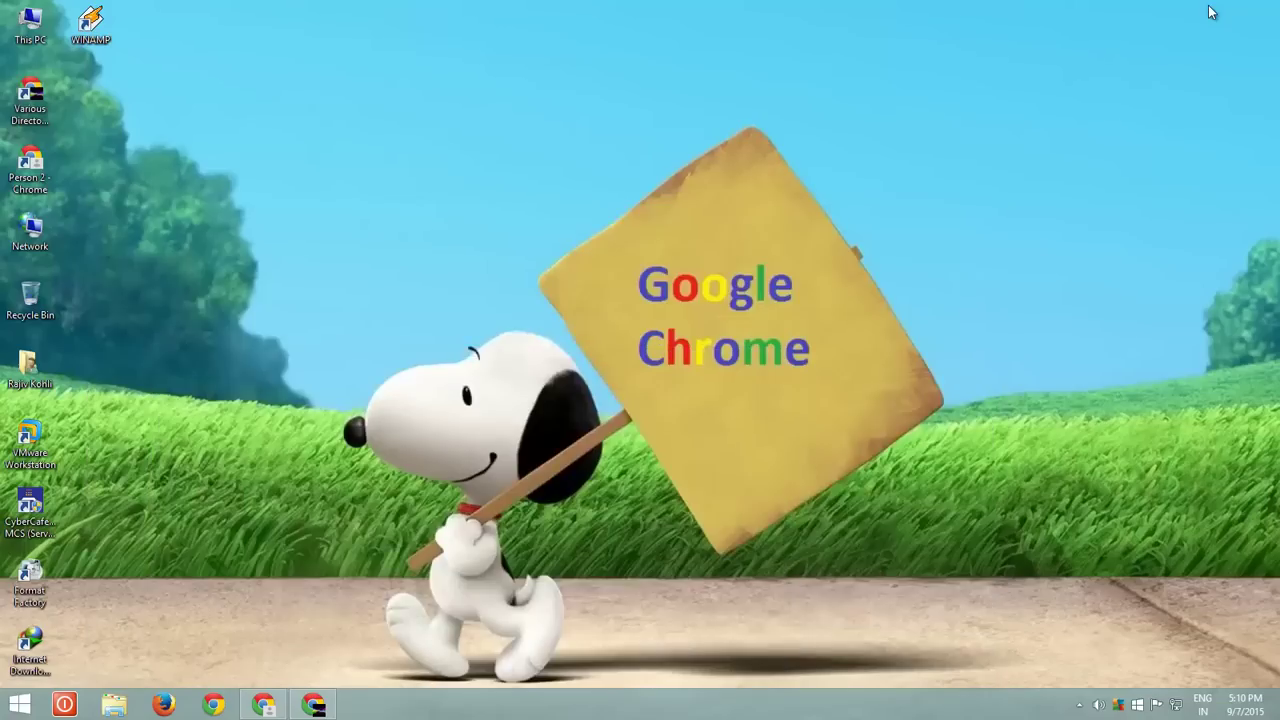
# - Select both Chrome profile shortcuts on the desktop and delete them
pyautogui.moveTo(70, 100); pyautogui.dragTo(12, 202)
pyautogui.rightClick(37, 158)
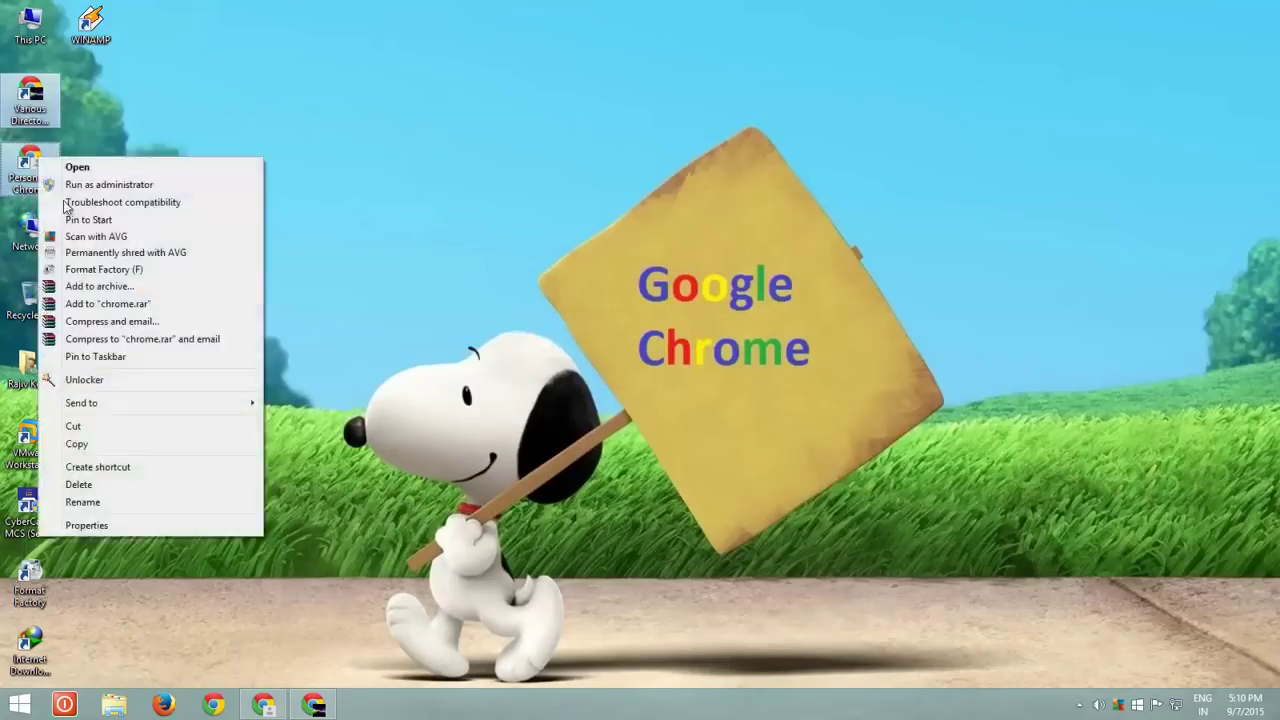
pyautogui.click(100, 484)
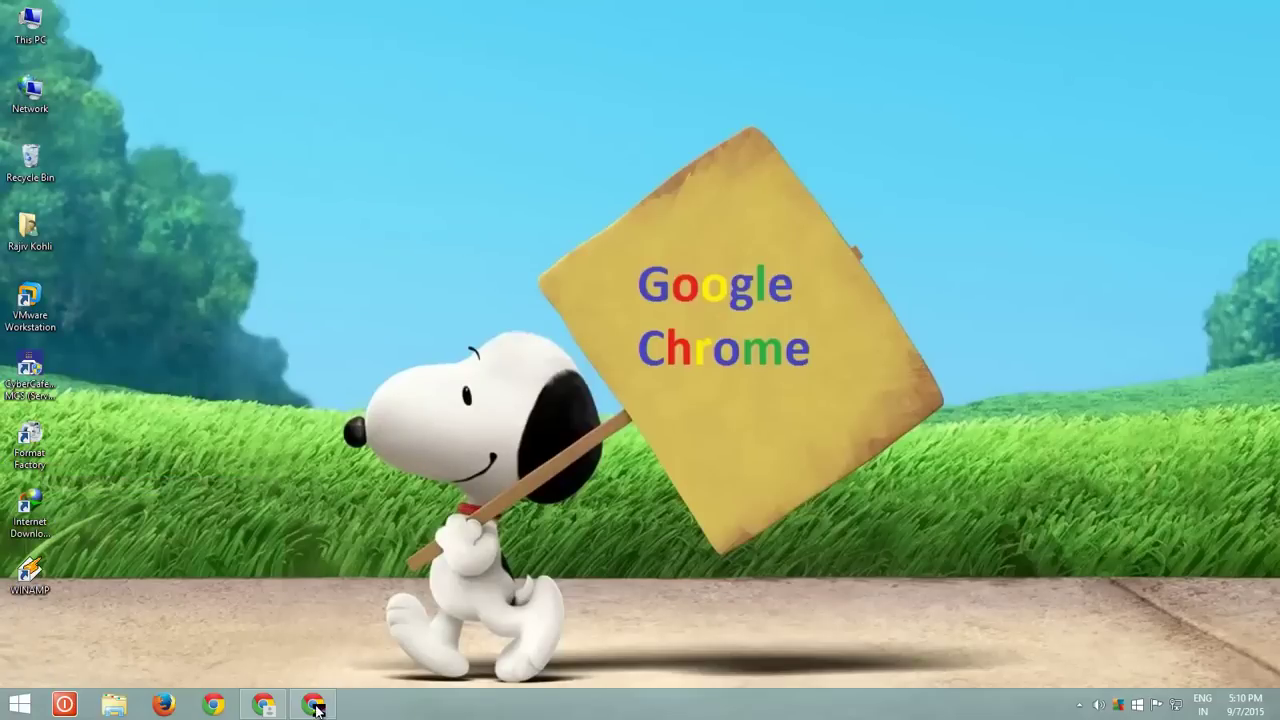
# - Restore the Various Director window showing YouTube from the taskbar
pyautogui.click(316, 706)
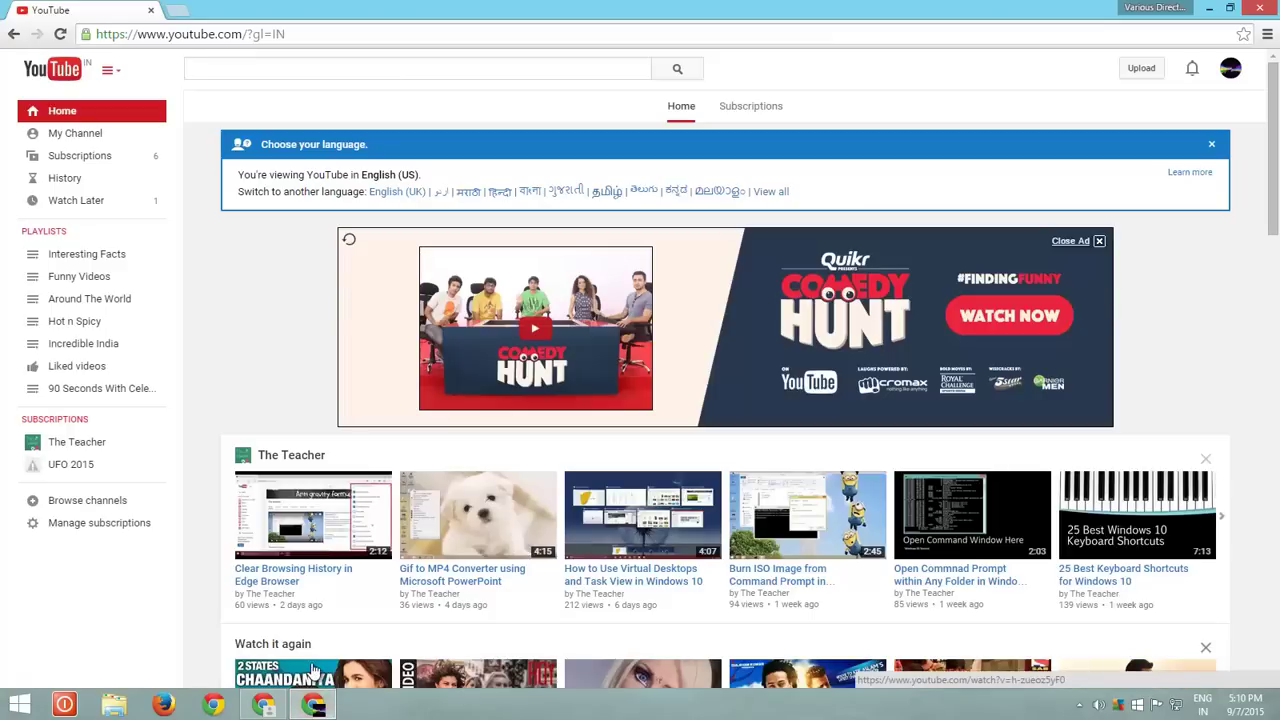